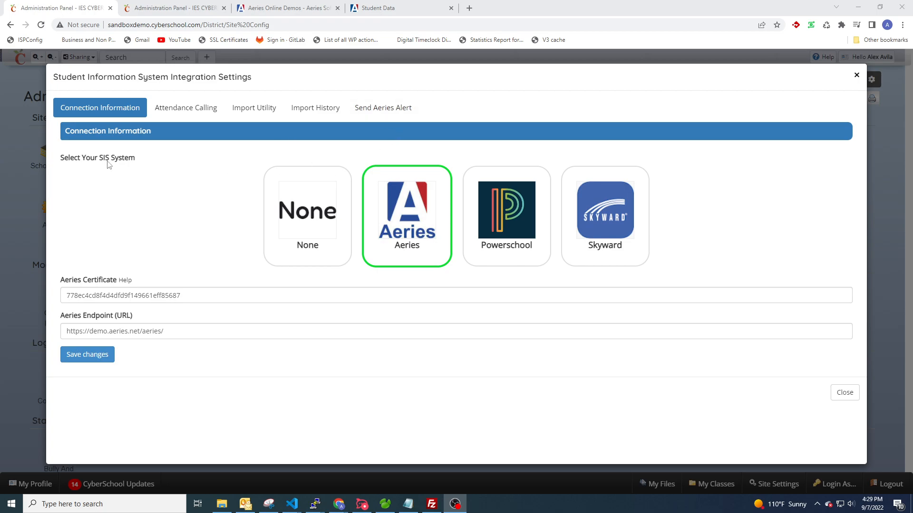
# Start a new Aeries alert and look at the School Alert Settings open in the other Administration Panel page
pyautogui.click(377, 110)
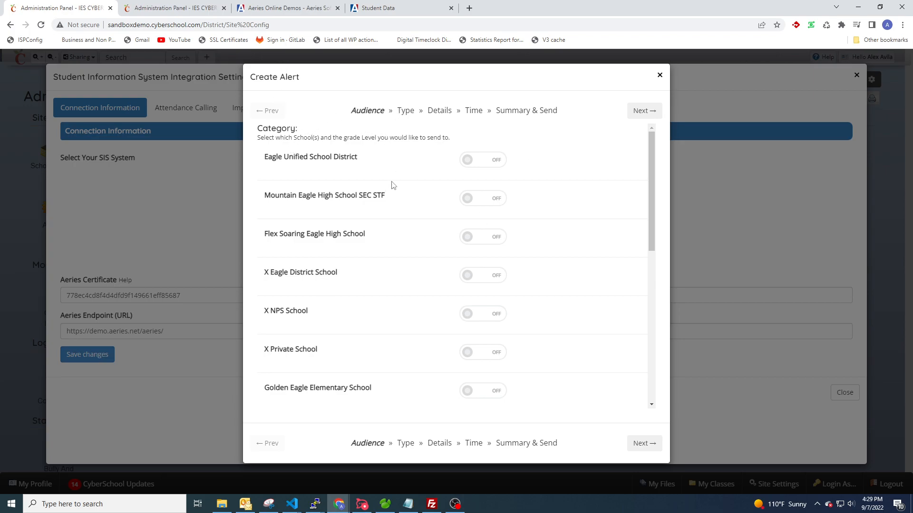
pyautogui.click(157, 9)
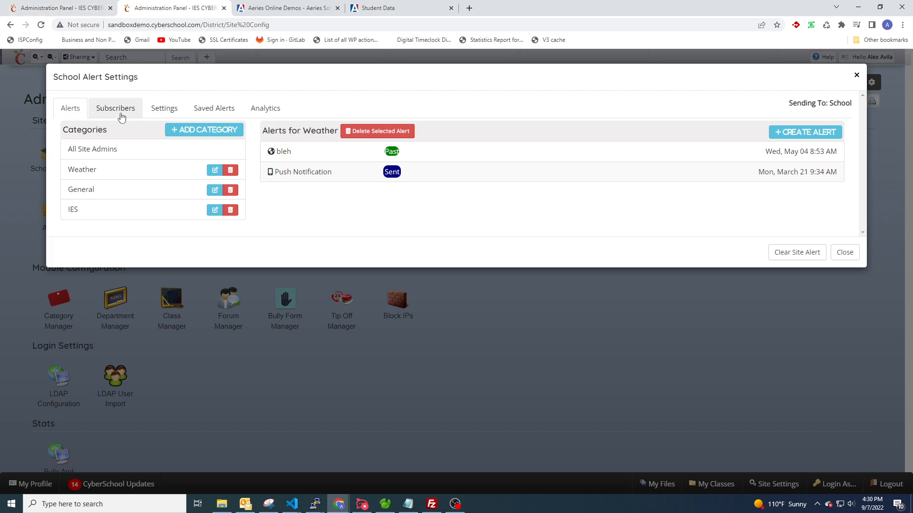
pyautogui.click(61, 4)
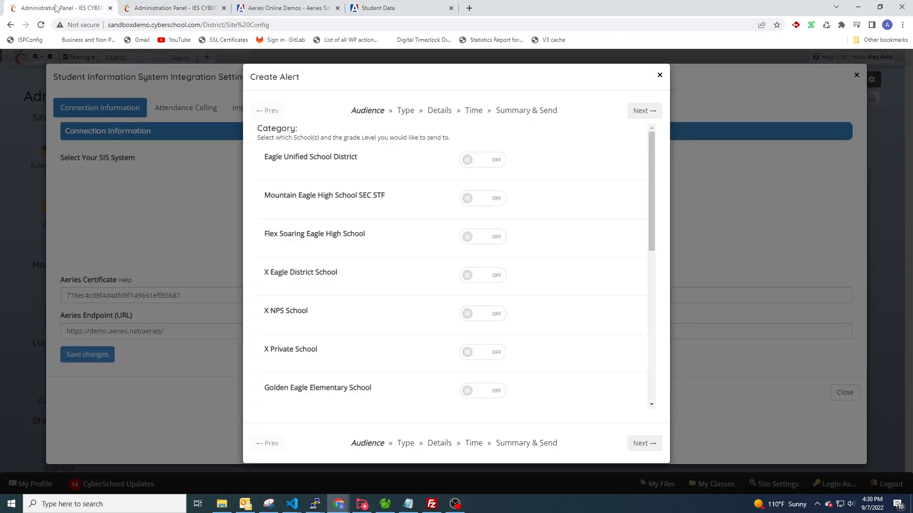
# Add Eagle Alternative Education School to the alert audience and select its 4th Grade
pyautogui.scroll(-6, 458, 195)
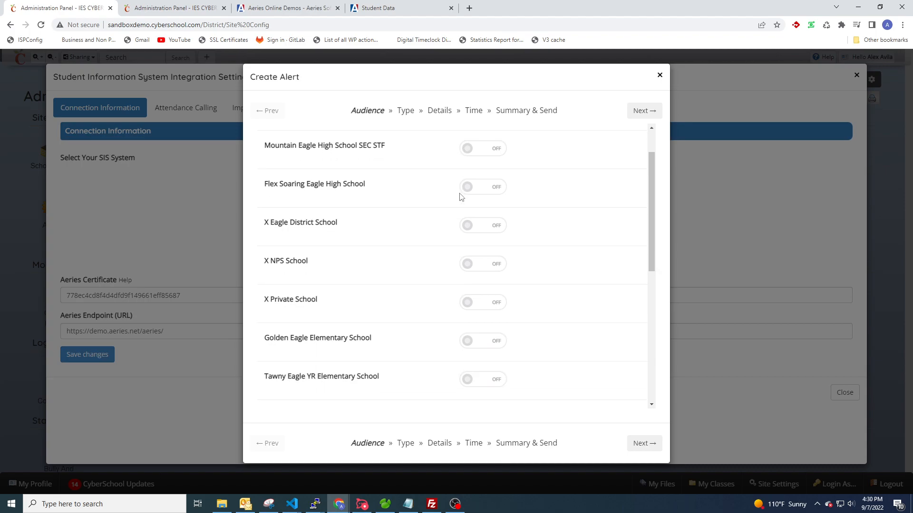
pyautogui.scroll(-1, 423, 285)
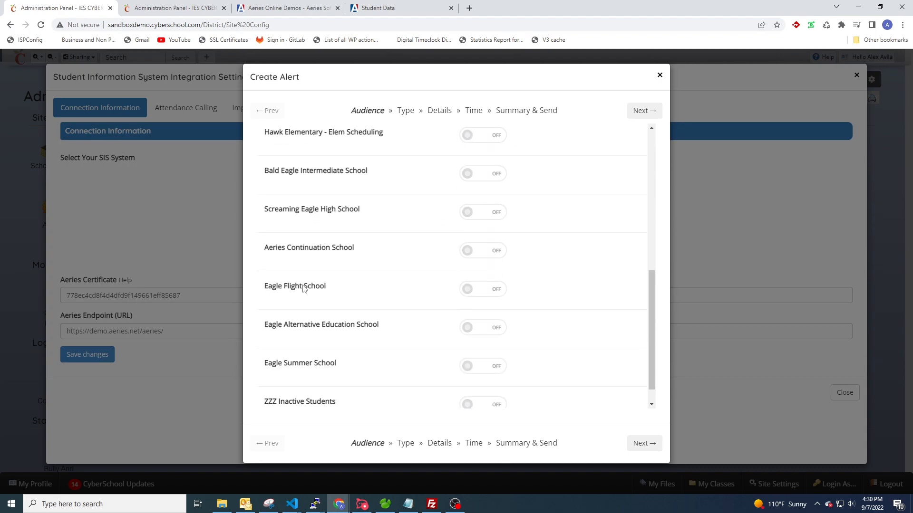
pyautogui.click(482, 327)
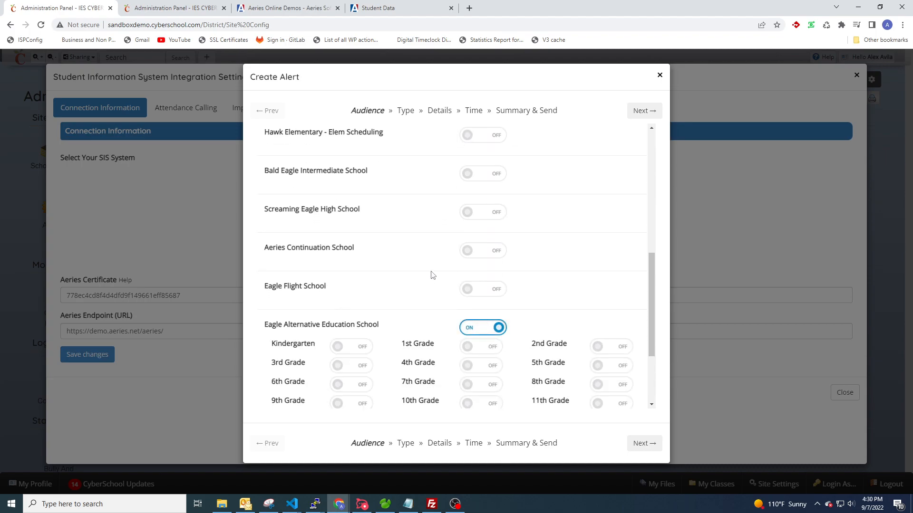
pyautogui.scroll(-3, 430, 275)
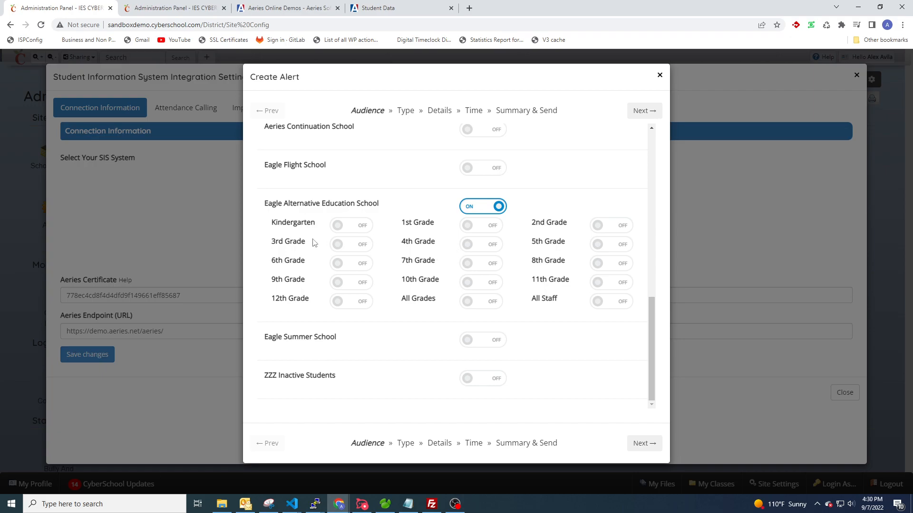
pyautogui.click(486, 244)
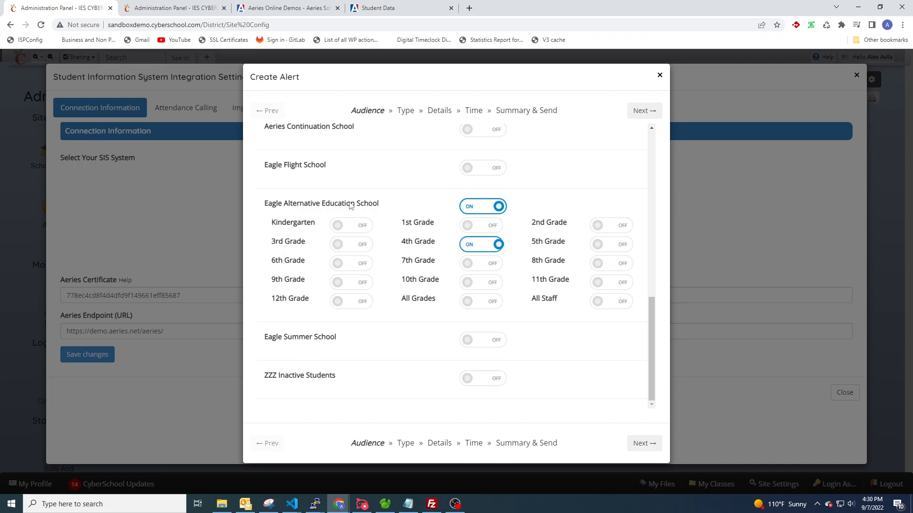
# Try the All Grades and All Staff options for Eagle Alternative Education School and restore 4th Grade as the only selection
pyautogui.click(470, 303)
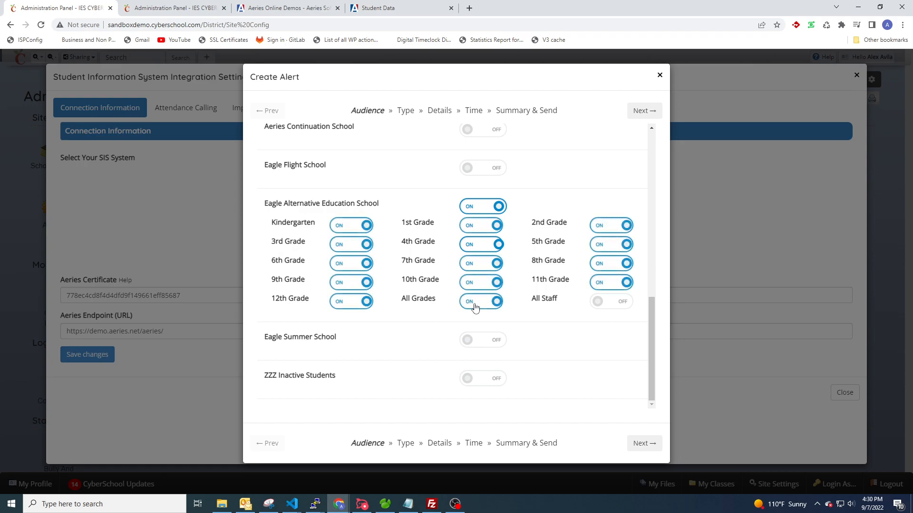
pyautogui.click(477, 305)
pyautogui.click(614, 307)
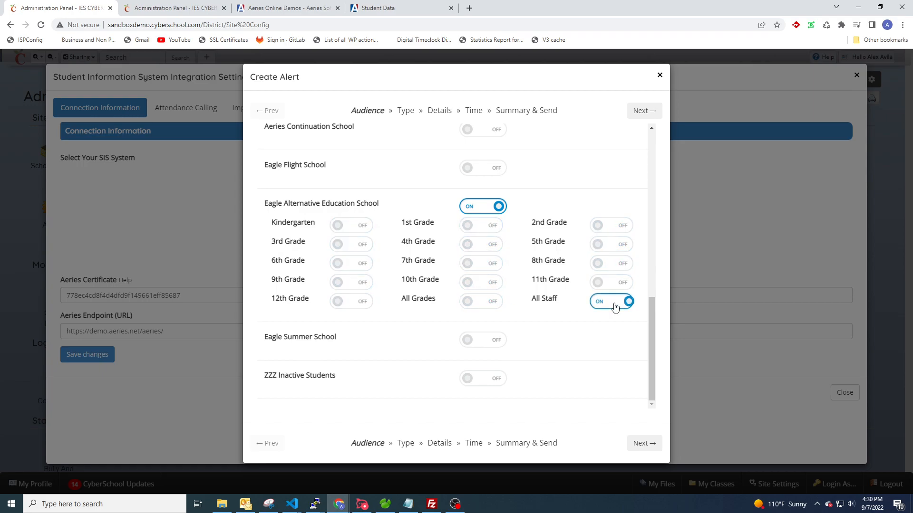
pyautogui.click(614, 307)
pyautogui.moveTo(266, 208); pyautogui.dragTo(397, 205)
pyautogui.click(329, 201)
pyautogui.click(488, 252)
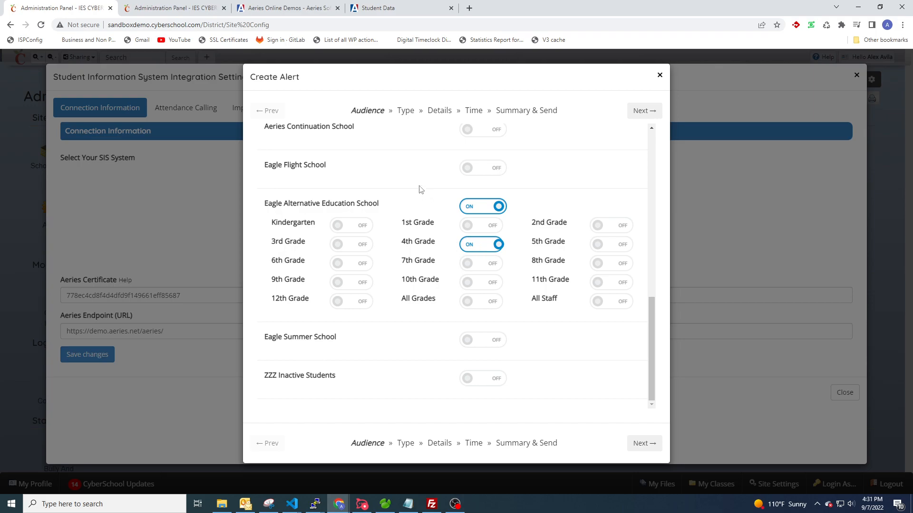
# Advance to the alert type choices and examine the descriptions of Email, SMS and Automated Call
pyautogui.click(644, 114)
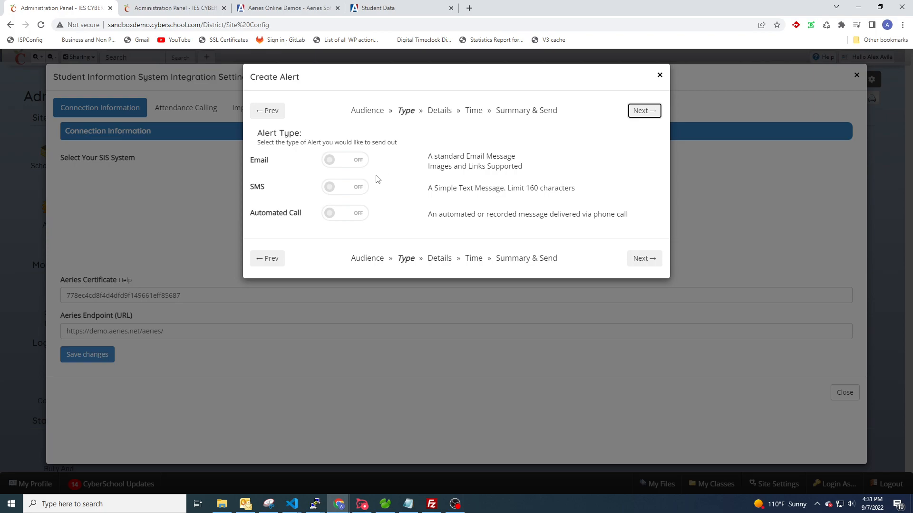
pyautogui.moveTo(430, 156); pyautogui.dragTo(534, 165)
pyautogui.click(469, 170)
pyautogui.moveTo(449, 167); pyautogui.dragTo(523, 167)
pyautogui.click(489, 160)
pyautogui.moveTo(429, 189); pyautogui.dragTo(580, 194)
pyautogui.click(557, 188)
pyautogui.moveTo(430, 217); pyautogui.dragTo(633, 227)
pyautogui.click(544, 215)
pyautogui.moveTo(442, 214); pyautogui.dragTo(518, 215)
pyautogui.click(500, 215)
pyautogui.click(520, 215)
# Try SMS as the alert type through to the message details, and go back to turn it off
pyautogui.click(341, 192)
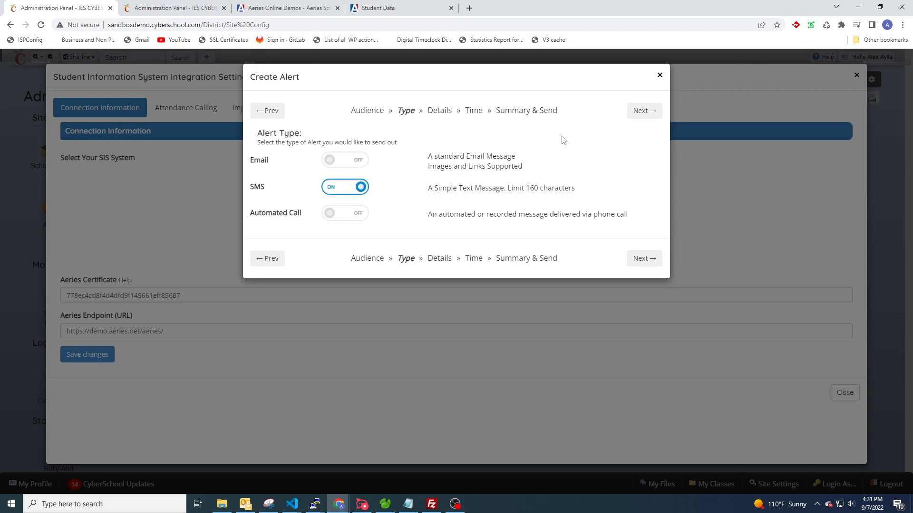
pyautogui.click(639, 113)
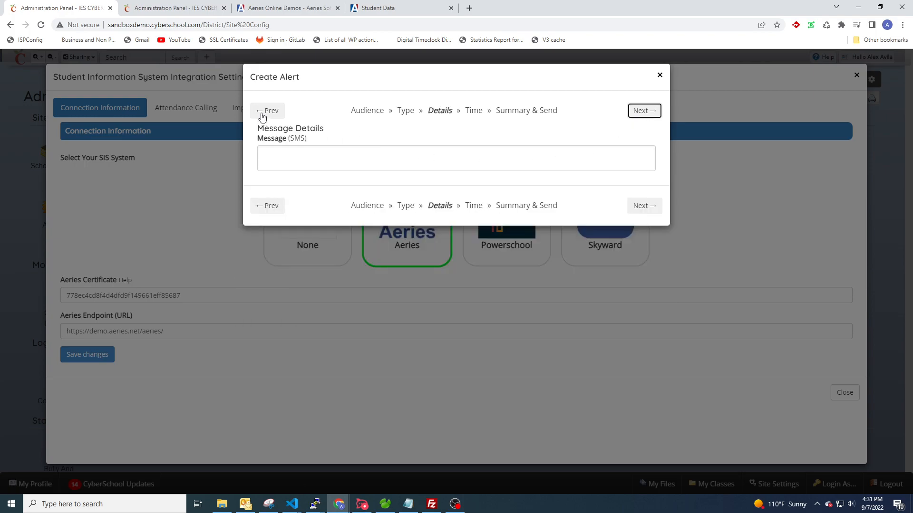
pyautogui.click(262, 114)
pyautogui.click(357, 186)
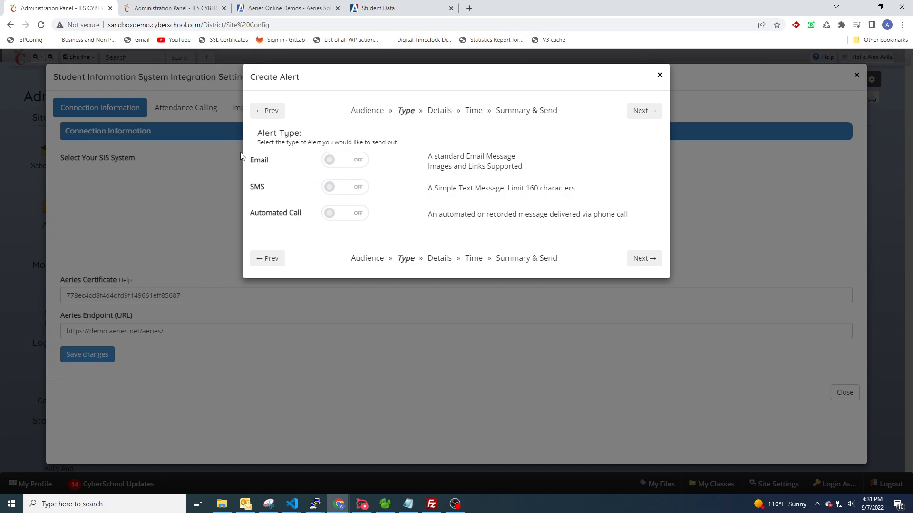
# Recheck the selected school in the audience list and try to continue without choosing an alert type
pyautogui.click(269, 112)
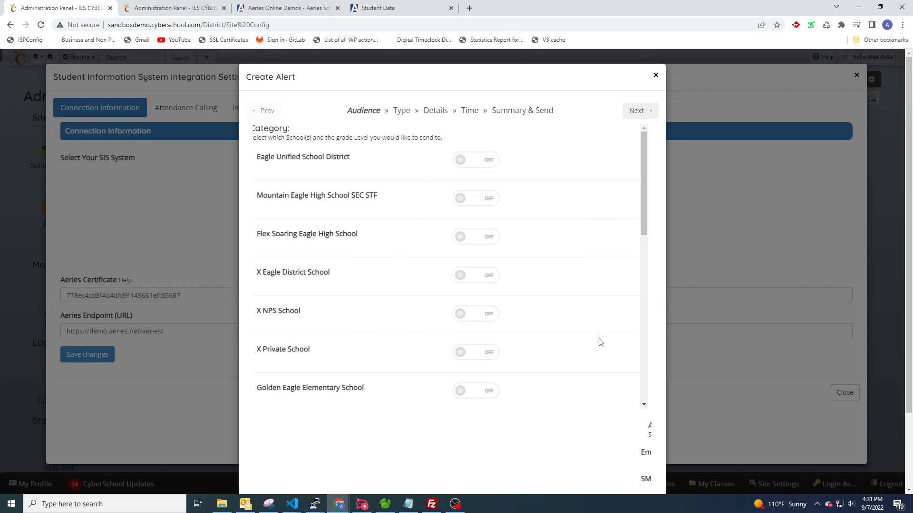
pyautogui.scroll(-10, 487, 228)
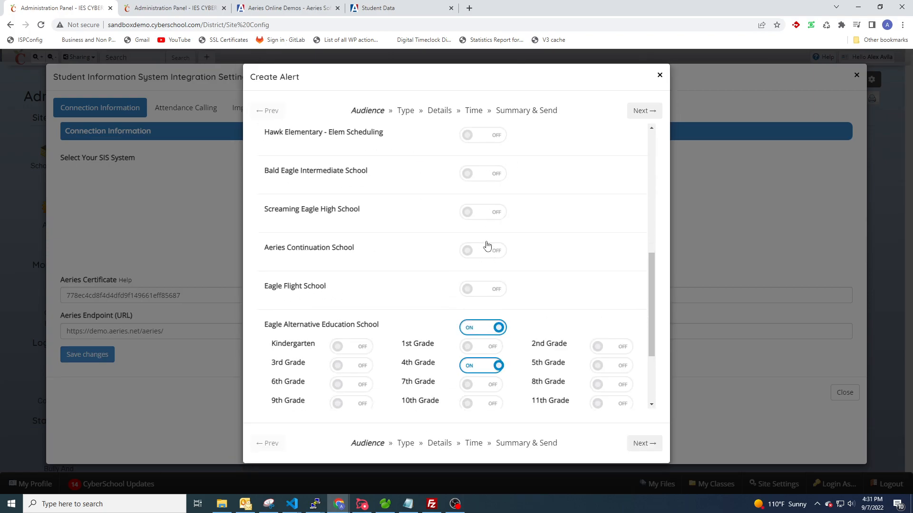
pyautogui.click(642, 111)
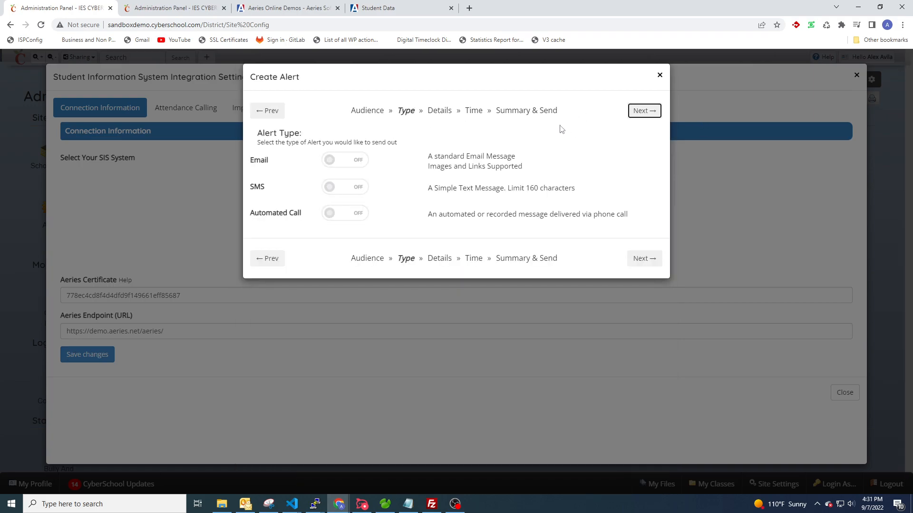
pyautogui.click(641, 114)
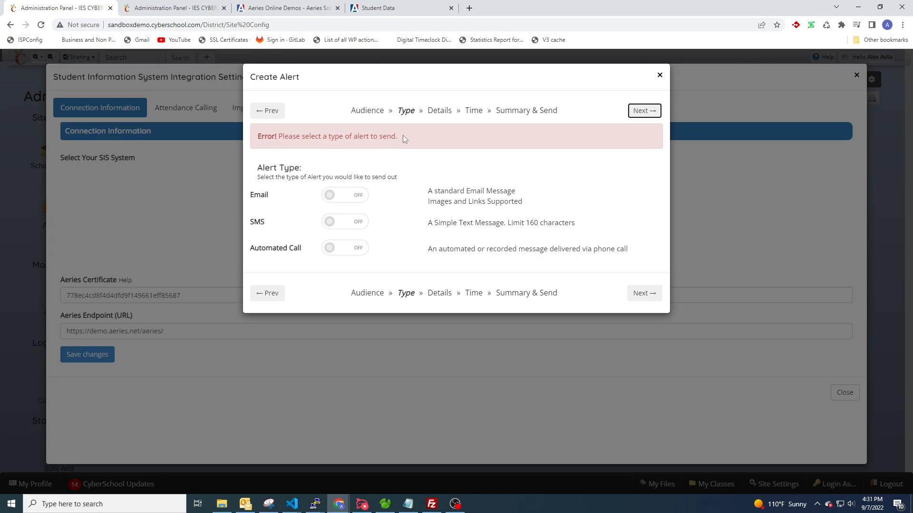
# Choose SMS as the alert type and continue to the message details
pyautogui.moveTo(403, 135); pyautogui.dragTo(320, 165)
pyautogui.click(356, 222)
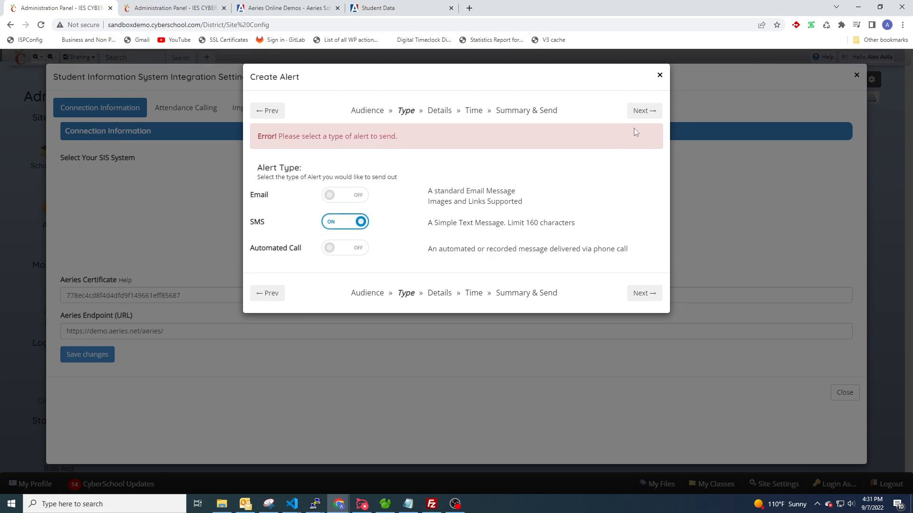
pyautogui.click(641, 112)
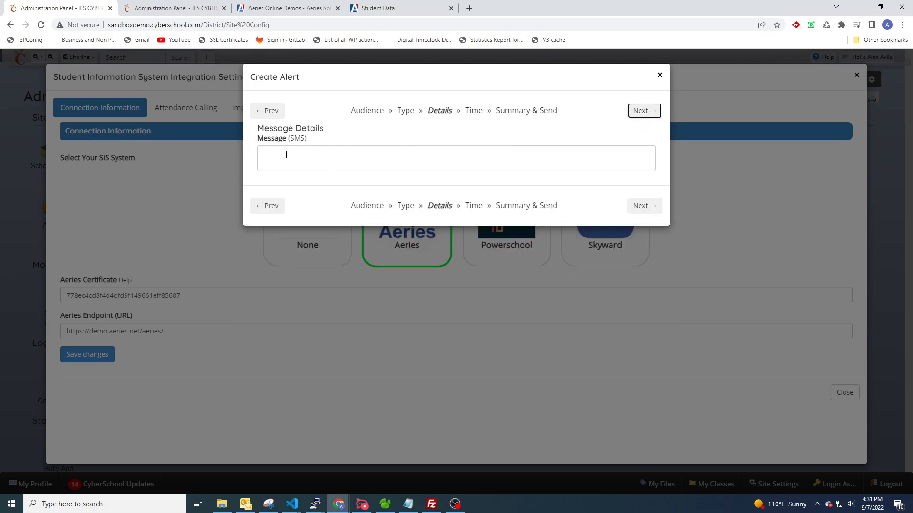
# Enter "Welcome Back to School!" as the SMS message and continue to the publish time
pyautogui.click(651, 114)
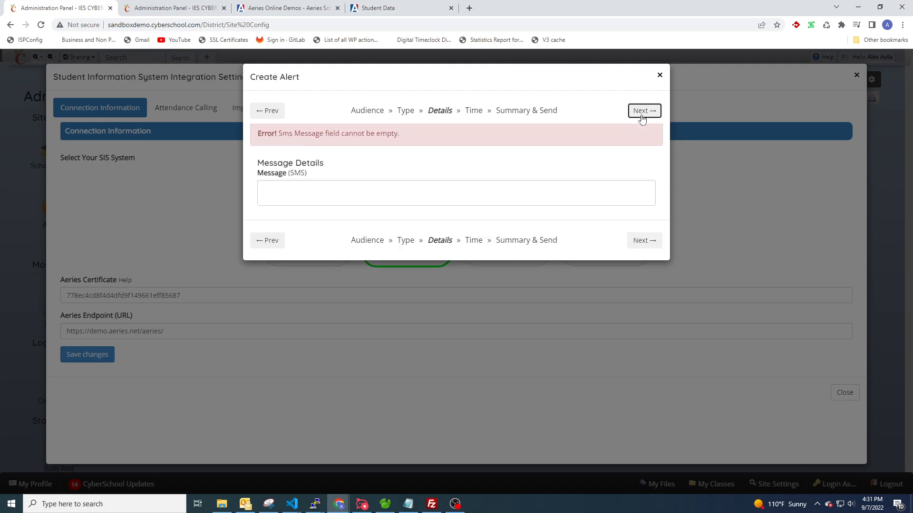
pyautogui.click(289, 196)
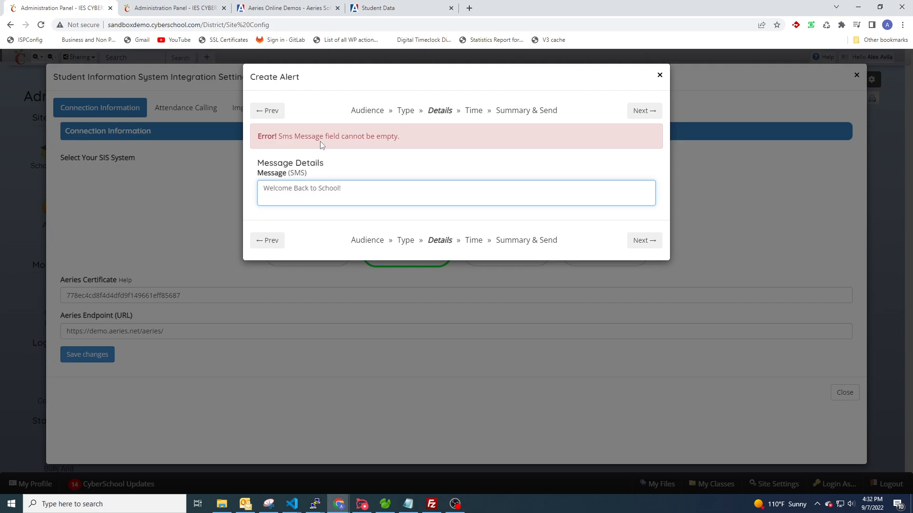
pyautogui.click(642, 116)
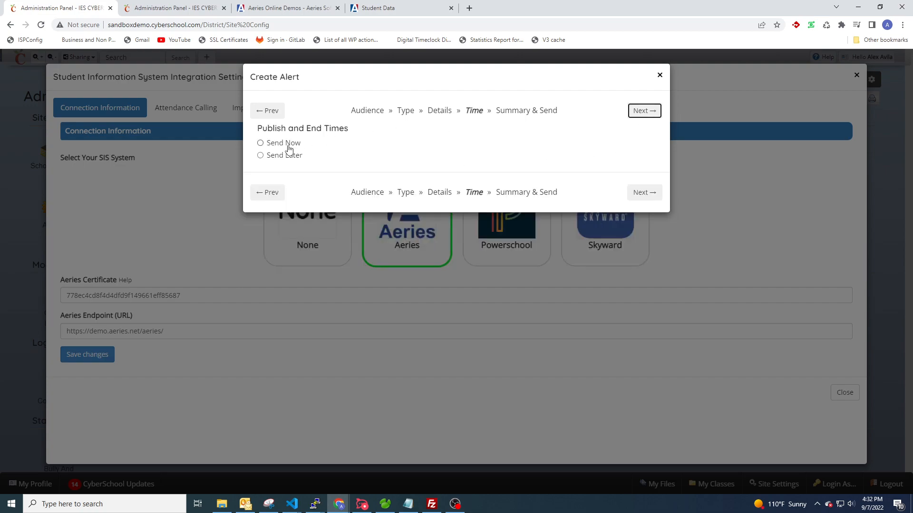
# Set the alert's timing to Send Now after viewing the Send Later options, and continue to the summary
pyautogui.click(637, 113)
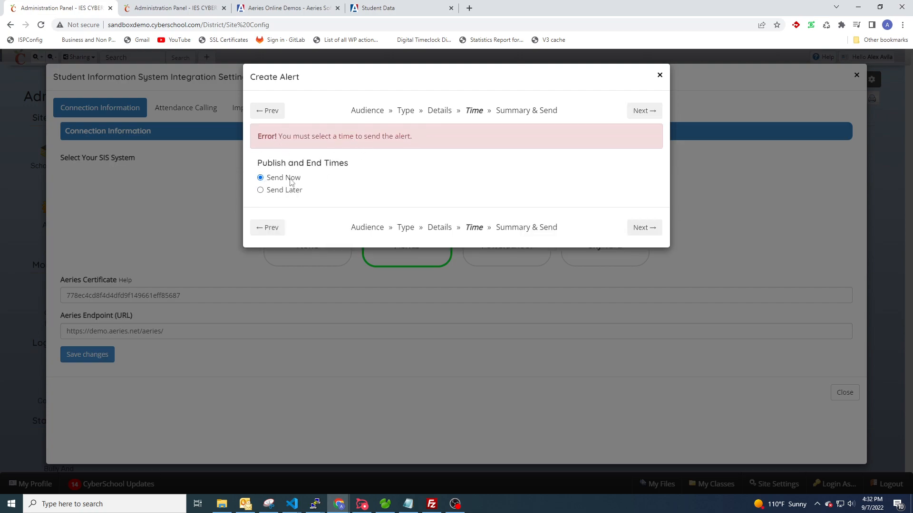
pyautogui.click(260, 190)
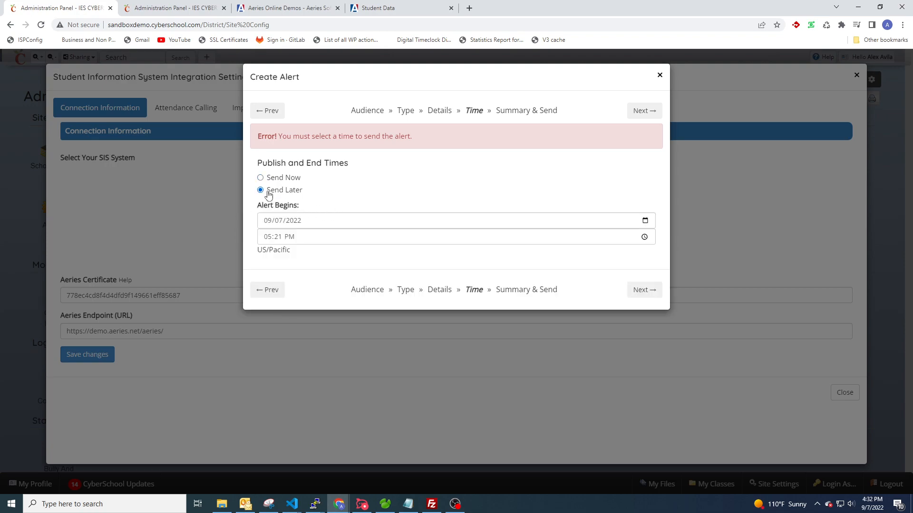
pyautogui.click(261, 179)
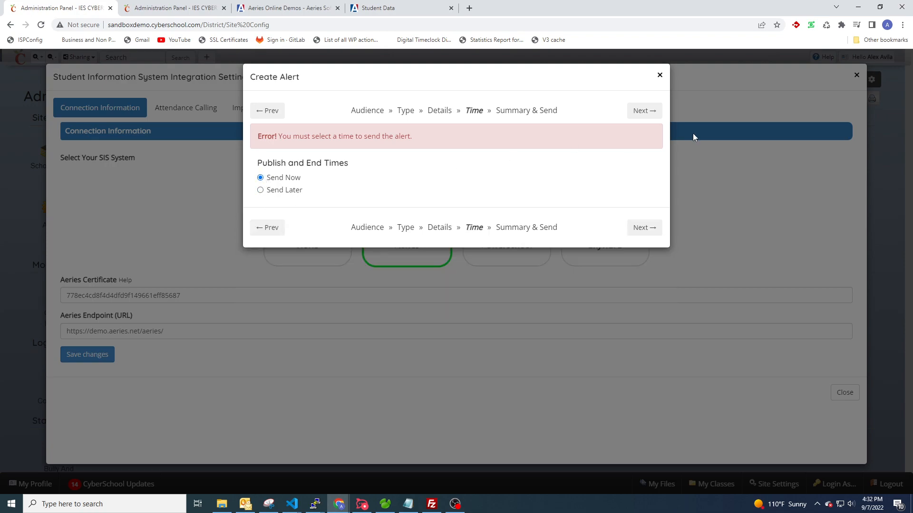
pyautogui.click(637, 111)
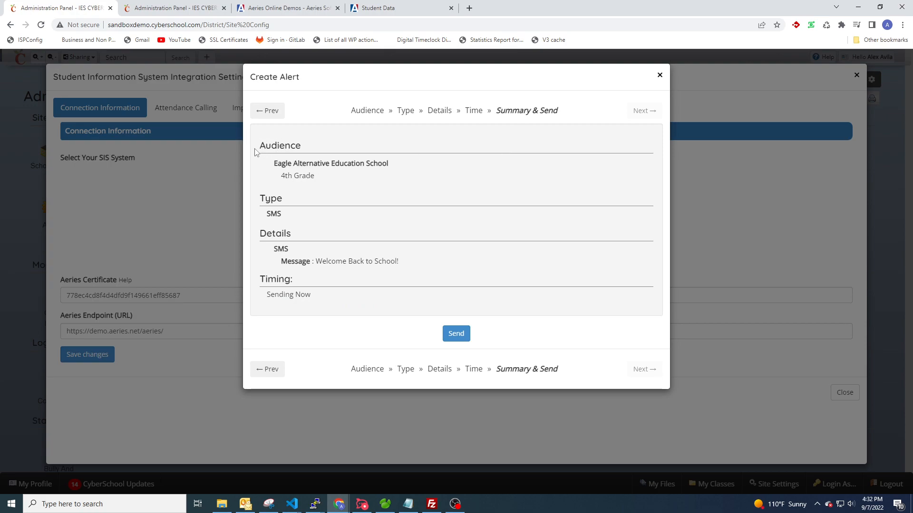
# Review the audience, type, details and timing sections of the alert summary and the wizard's stages
pyautogui.moveTo(260, 146); pyautogui.dragTo(401, 185)
pyautogui.click(339, 180)
pyautogui.moveTo(274, 164); pyautogui.dragTo(420, 181)
pyautogui.click(372, 187)
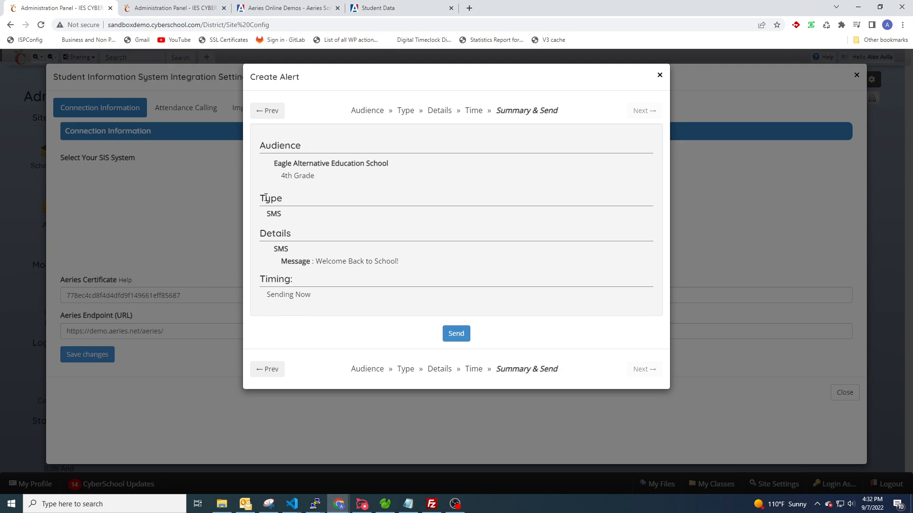
pyautogui.moveTo(258, 206); pyautogui.dragTo(309, 210)
pyautogui.click(310, 210)
pyautogui.moveTo(266, 233); pyautogui.dragTo(360, 255)
pyautogui.click(343, 250)
pyautogui.moveTo(261, 281); pyautogui.dragTo(332, 301)
pyautogui.click(295, 286)
pyautogui.moveTo(351, 107); pyautogui.dragTo(568, 119)
pyautogui.click(568, 119)
# Return to the audience selection and turn on Mountain Eagle High School SEC STF
pyautogui.click(270, 111)
pyautogui.click(270, 112)
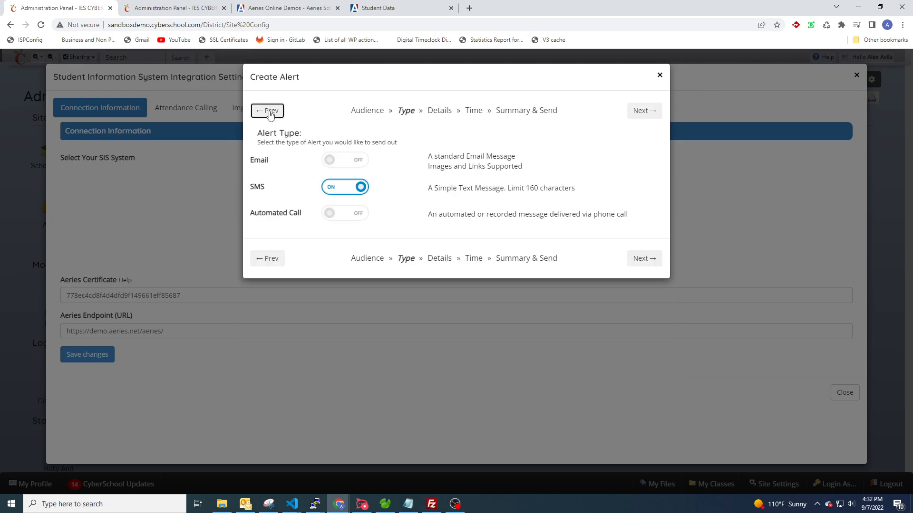
pyautogui.click(267, 111)
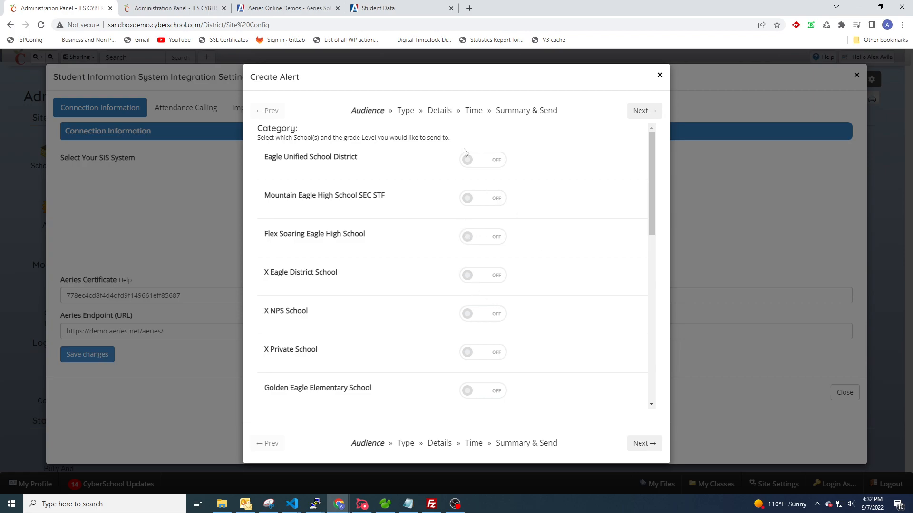
pyautogui.click(493, 201)
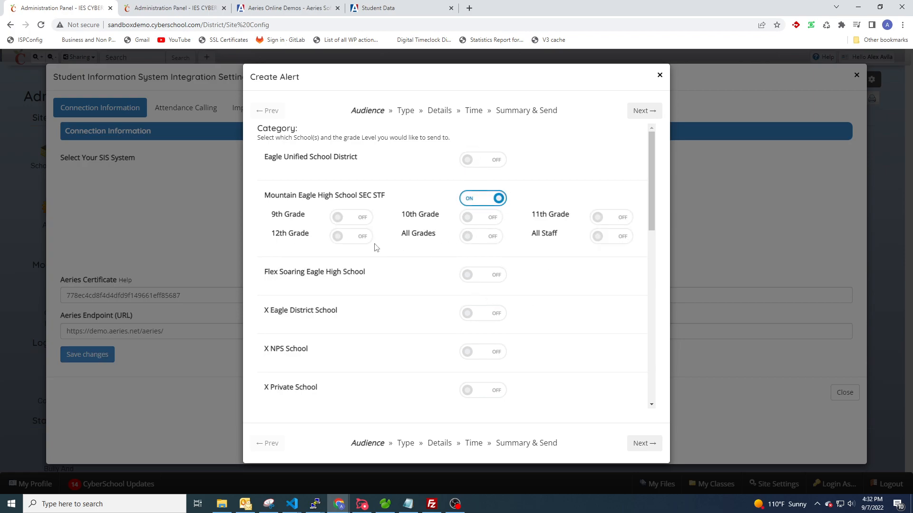
# Try the 9th Grade and 10th Grade options for Mountain Eagle High School SEC STF and turn both off again
pyautogui.click(346, 220)
pyautogui.click(472, 222)
pyautogui.click(364, 218)
pyautogui.click(491, 222)
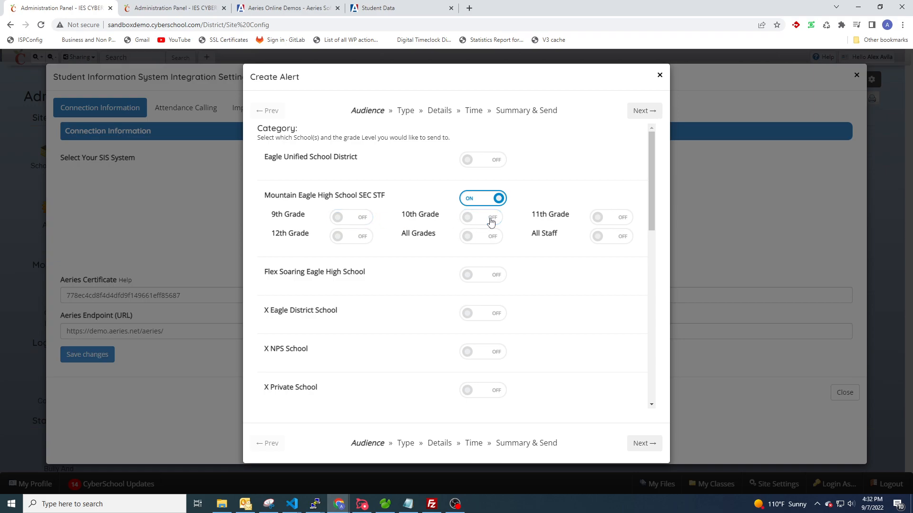